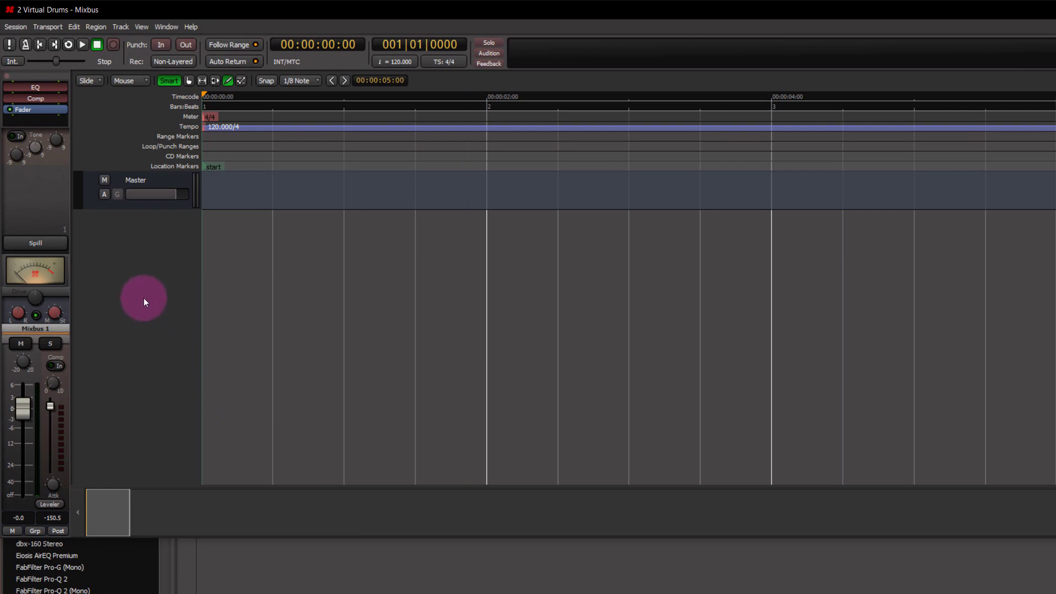
# Add one MIDI track with EZdrummer as its instrument and an Automatic output configuration.
pyautogui.doubleClick(142, 298)
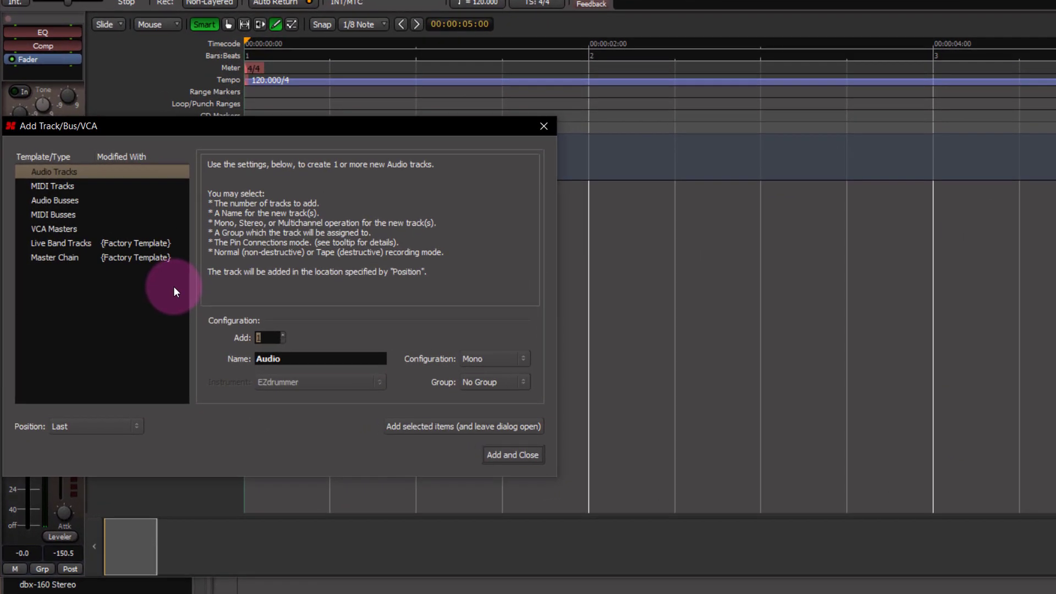
pyautogui.click(60, 187)
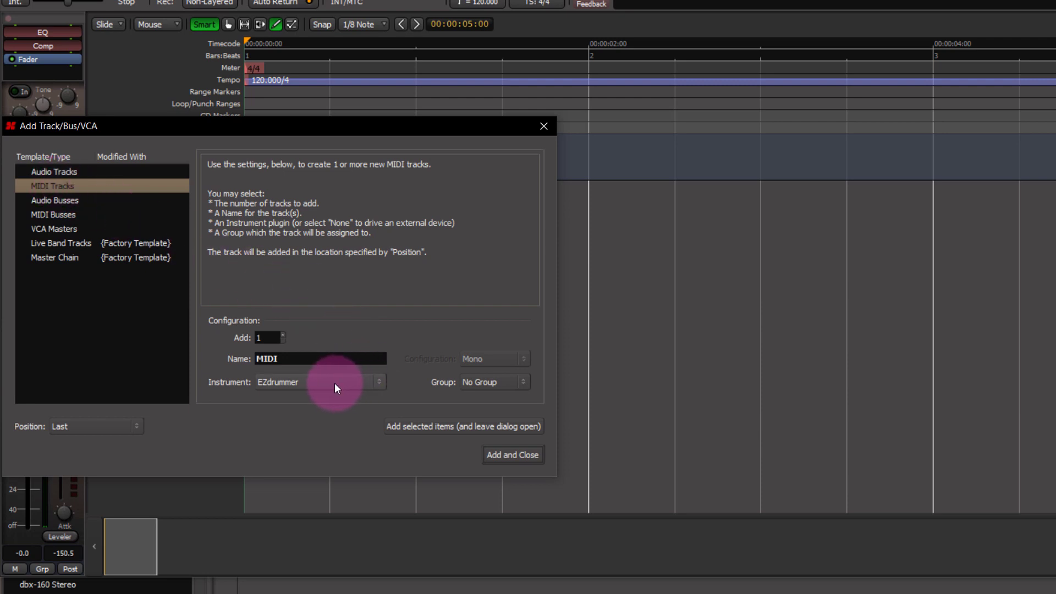
pyautogui.click(504, 456)
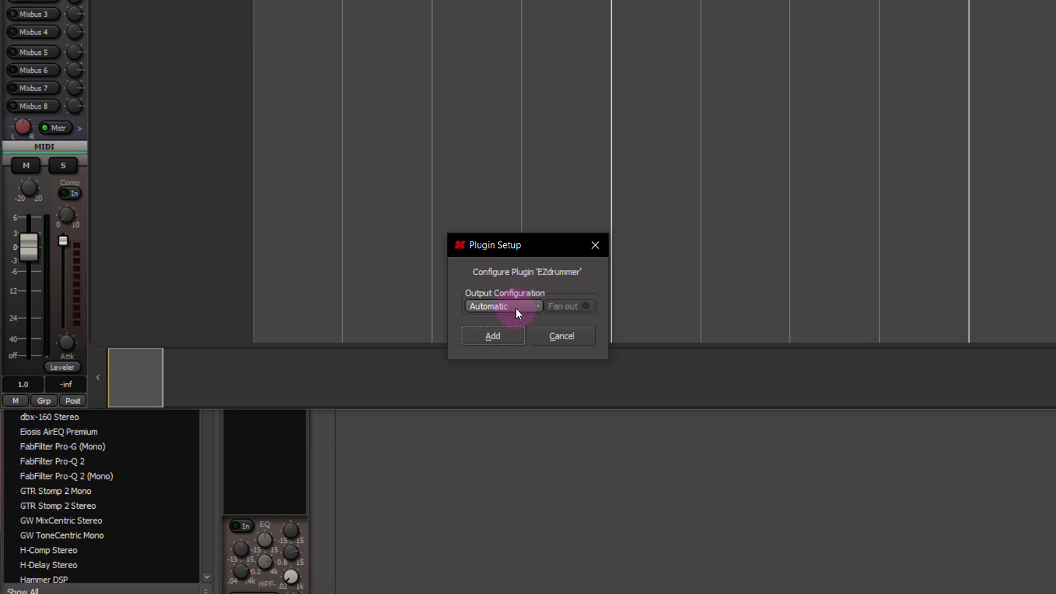
pyautogui.click(531, 312)
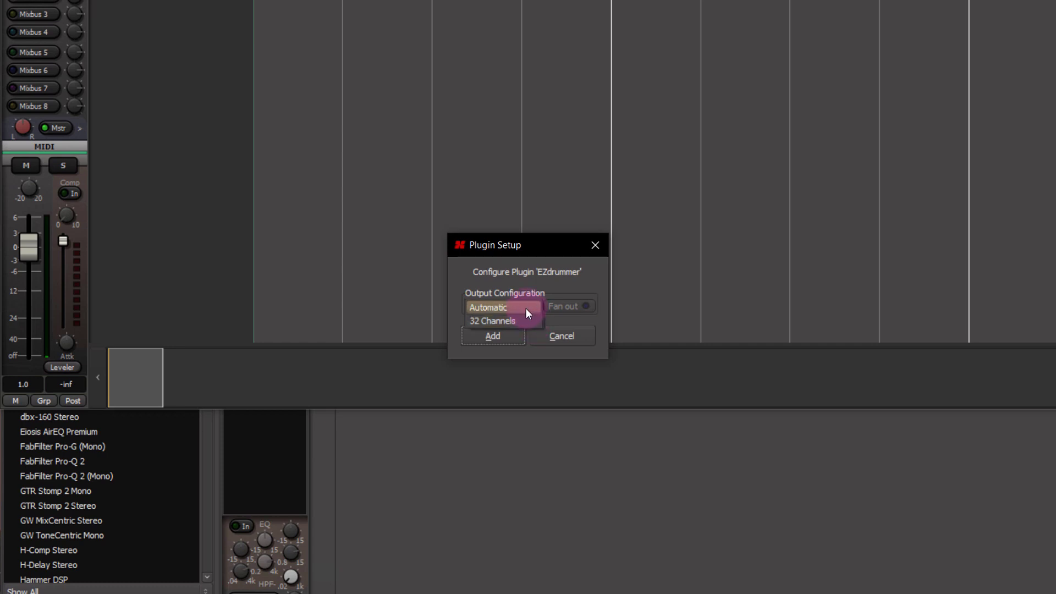
pyautogui.click(526, 308)
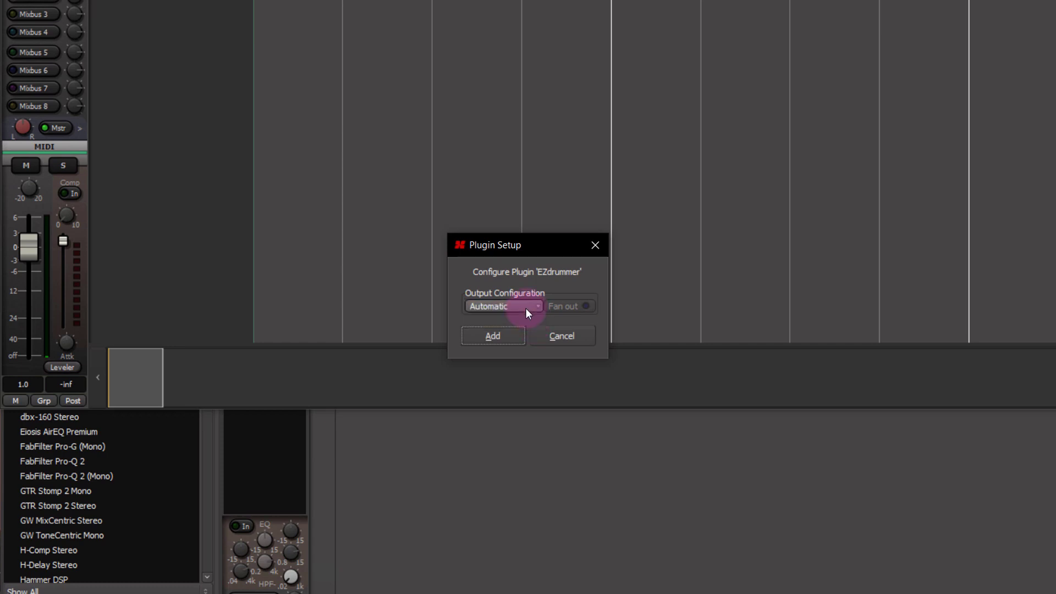
pyautogui.click(493, 336)
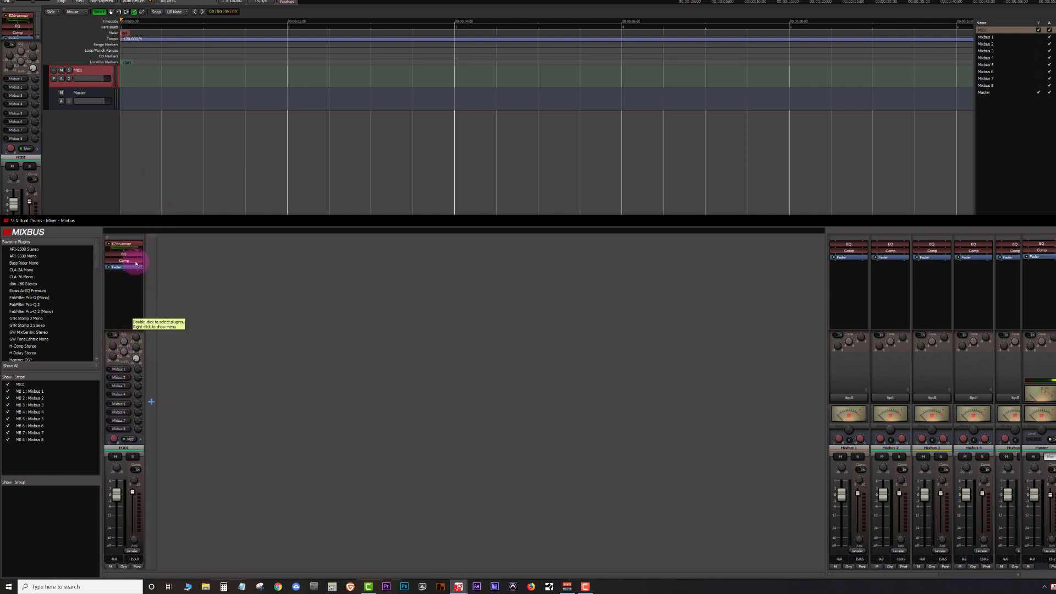
# Open the MIDI track's EZdrummer plugin, examine its mixer's channel output assignments, and close the plugin window.
pyautogui.doubleClick(129, 245)
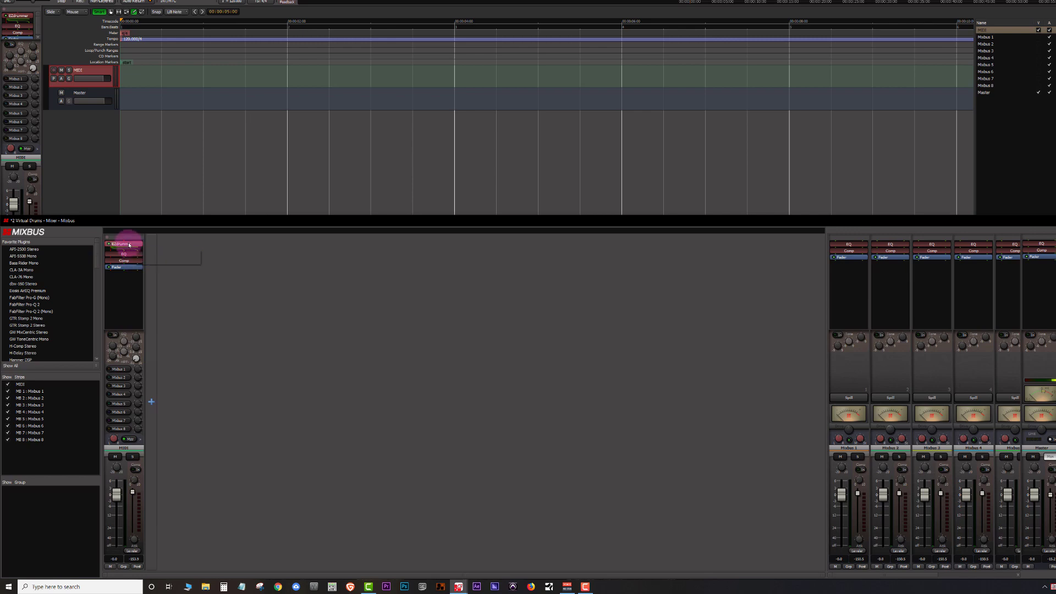
pyautogui.moveTo(184, 125); pyautogui.dragTo(405, 164)
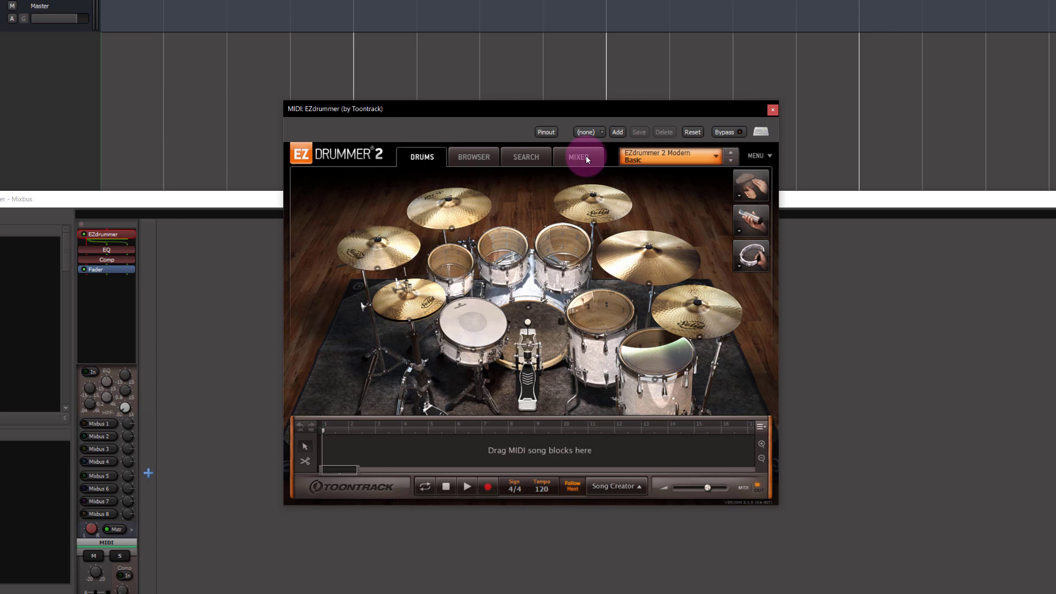
pyautogui.click(586, 159)
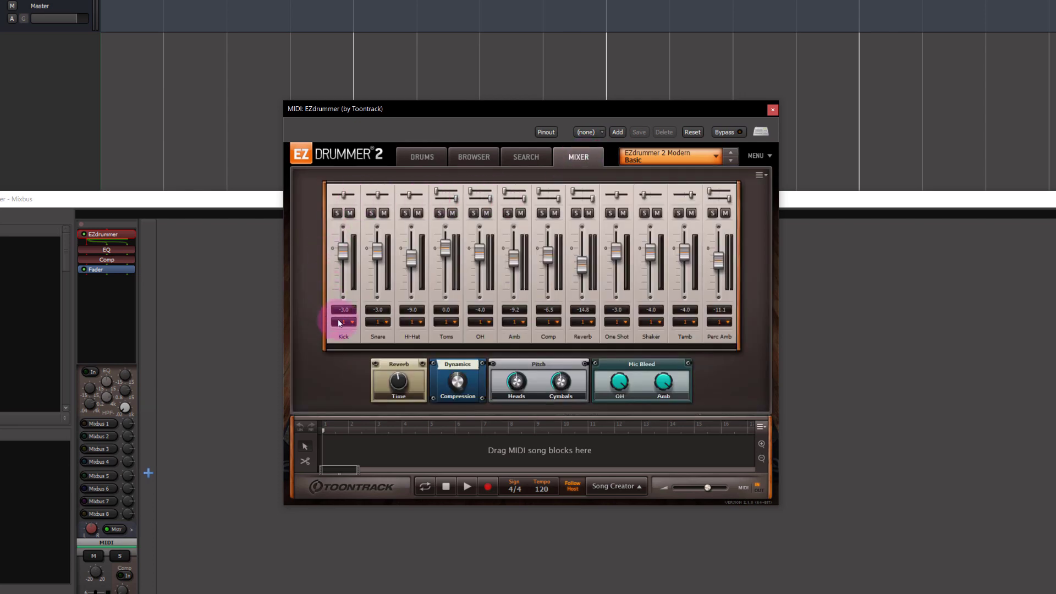
pyautogui.click(773, 109)
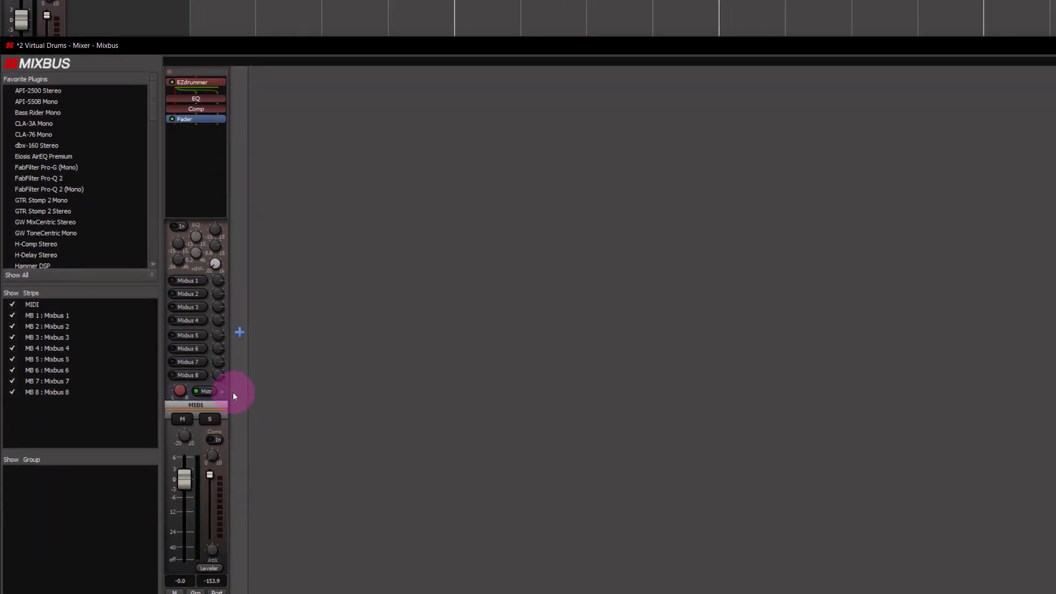
# Examine how EZdrummer's outputs are wired in the MIDI track's pin connections, and close the view.
pyautogui.rightClick(229, 463)
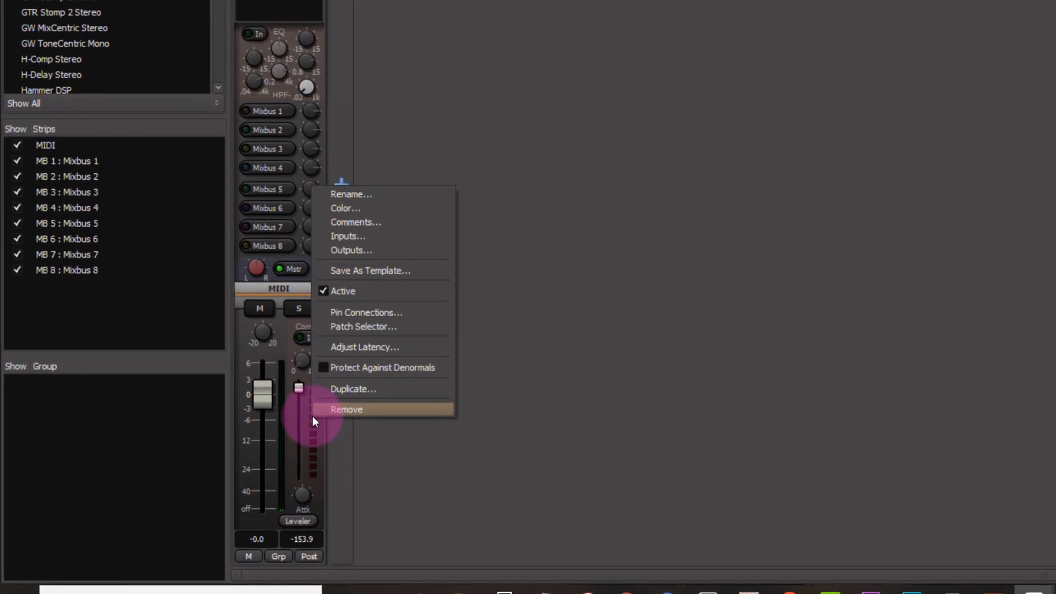
pyautogui.click(367, 313)
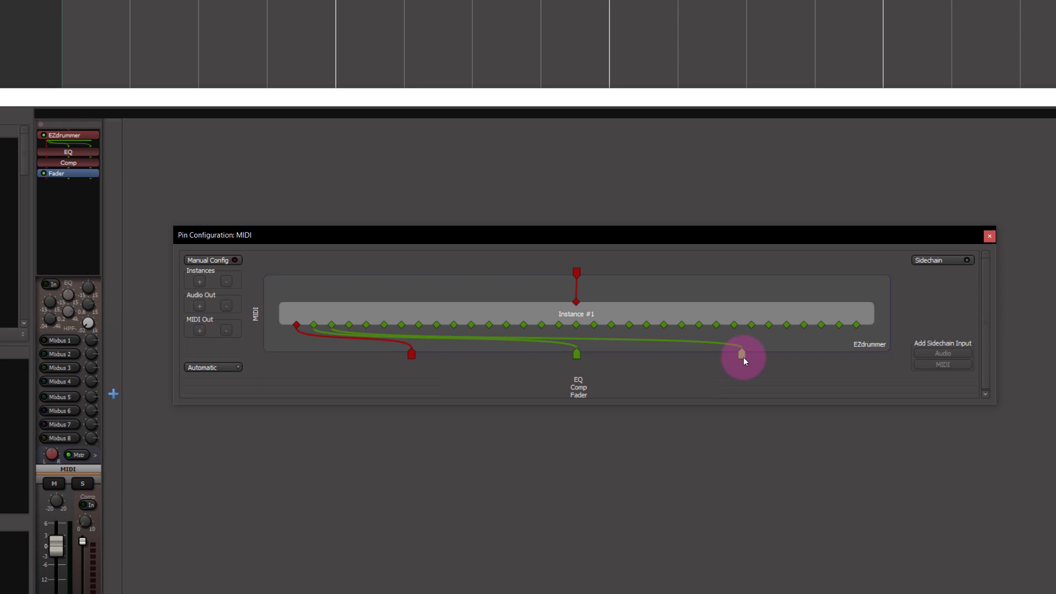
pyautogui.click(989, 238)
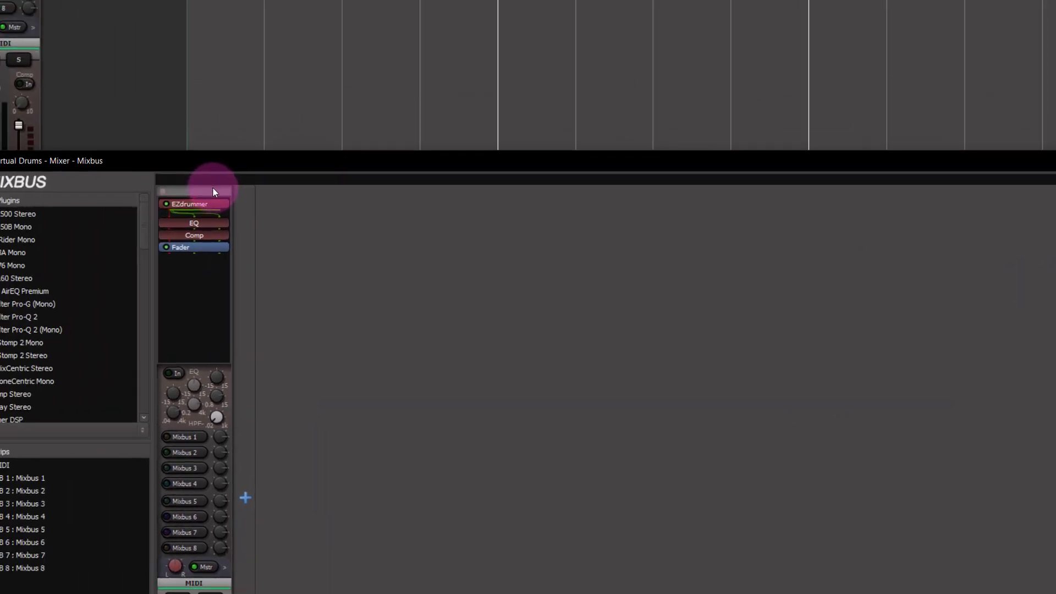
# Inspect the MIDI track's output routing grid, and return its mixer strip to the signal-path view.
pyautogui.click(257, 219)
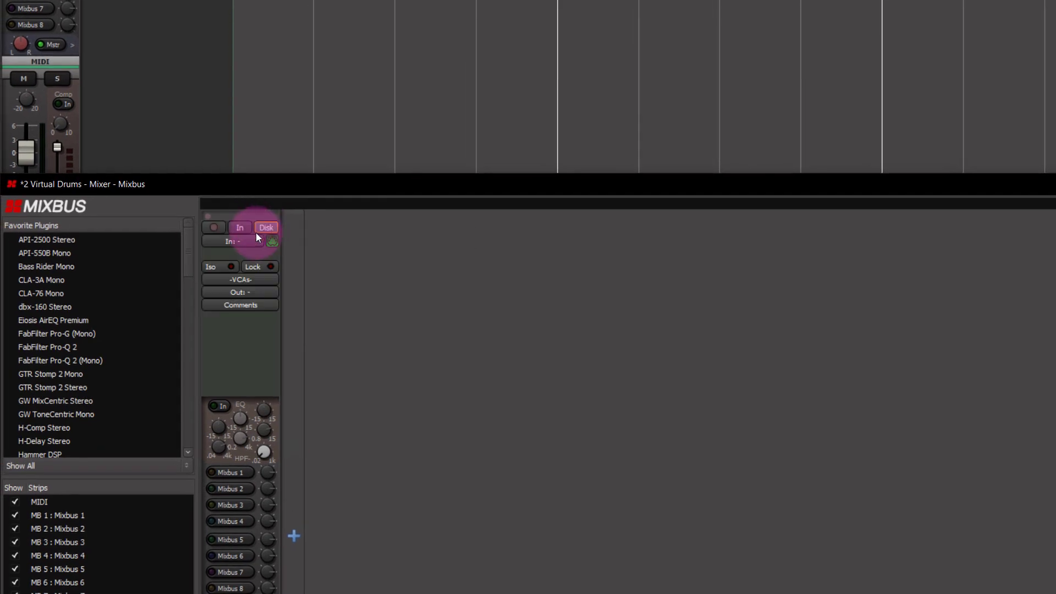
pyautogui.click(259, 292)
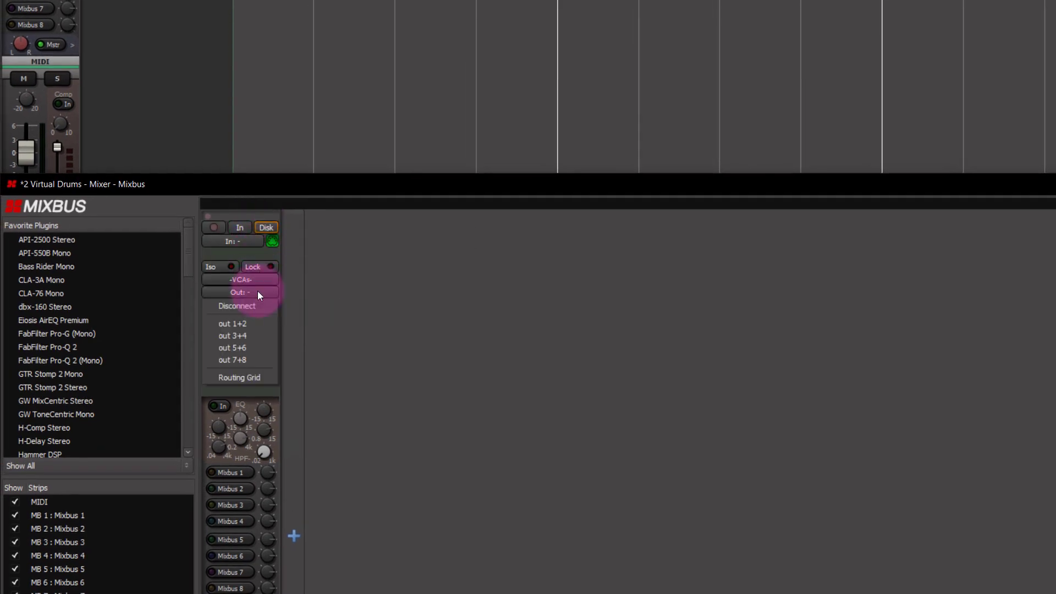
pyautogui.click(259, 375)
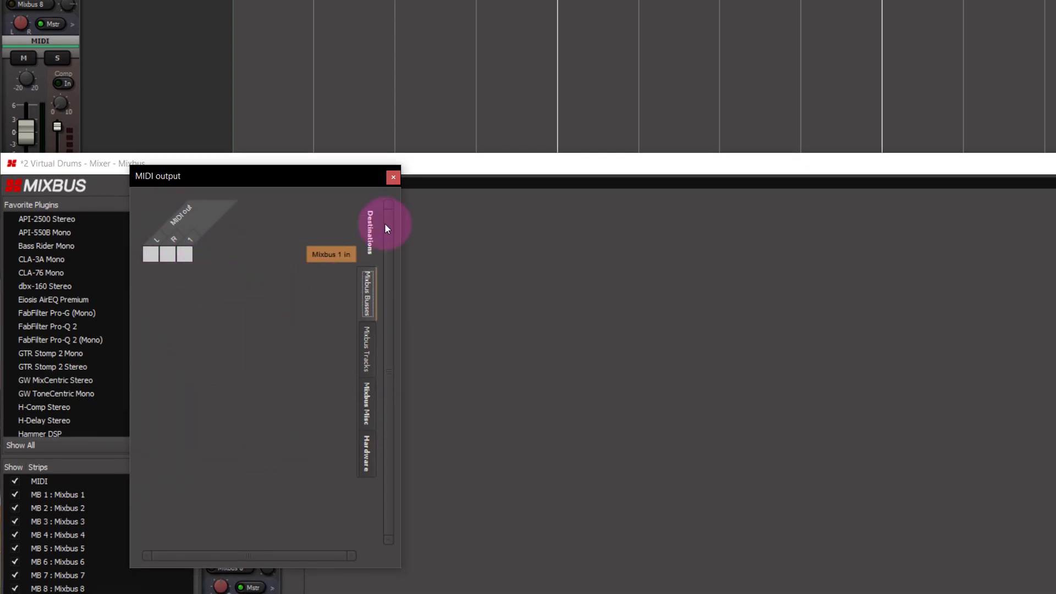
pyautogui.click(391, 177)
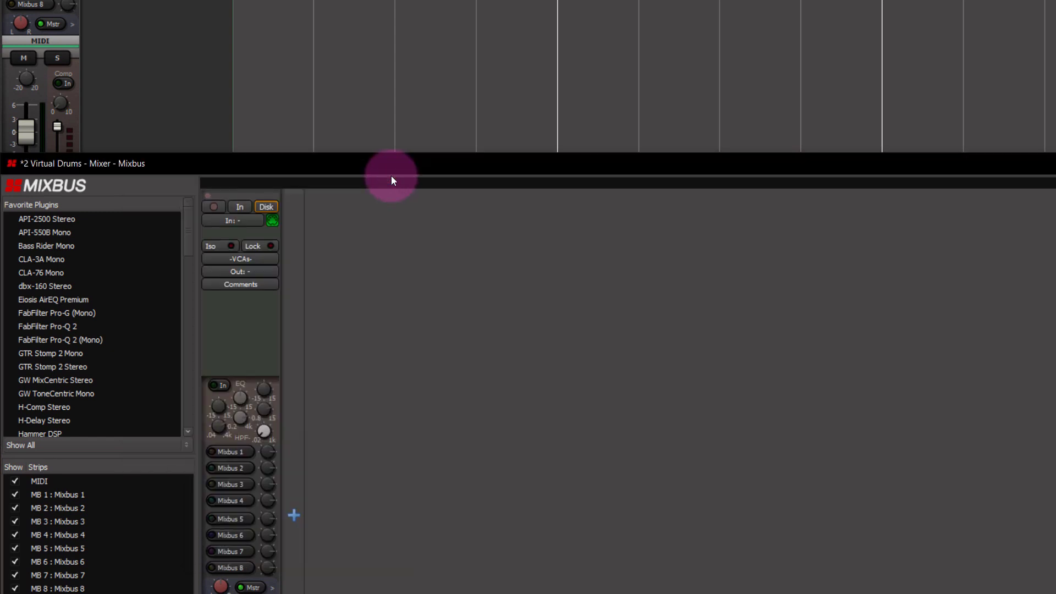
pyautogui.click(236, 197)
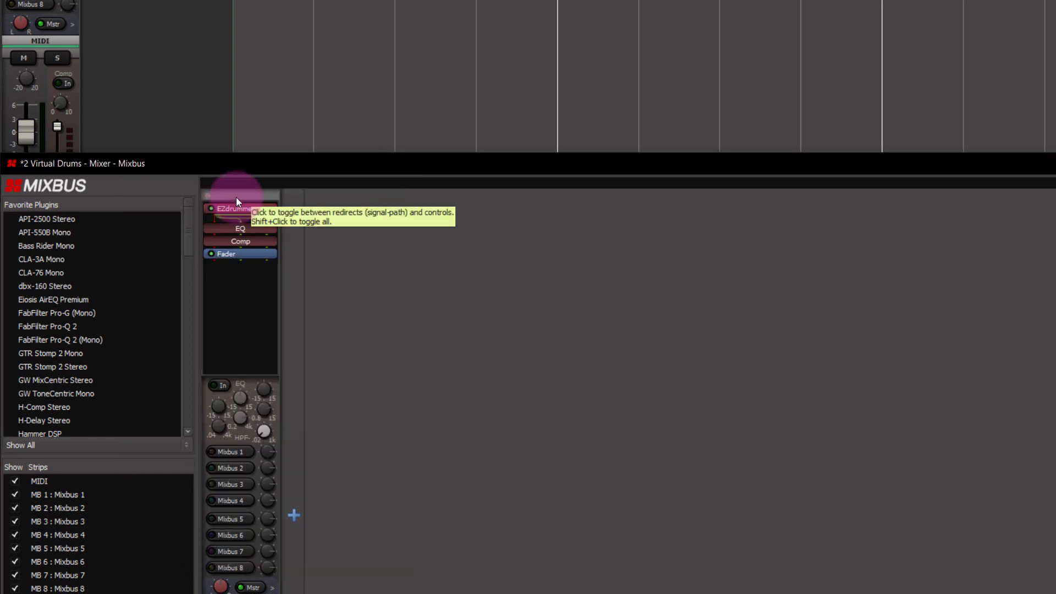
# In EZdrummer, place Variation 01 of the 60s Ballad 87 BPM verse (Ballad, Swing 3/4) at the start of the song timeline.
pyautogui.doubleClick(234, 207)
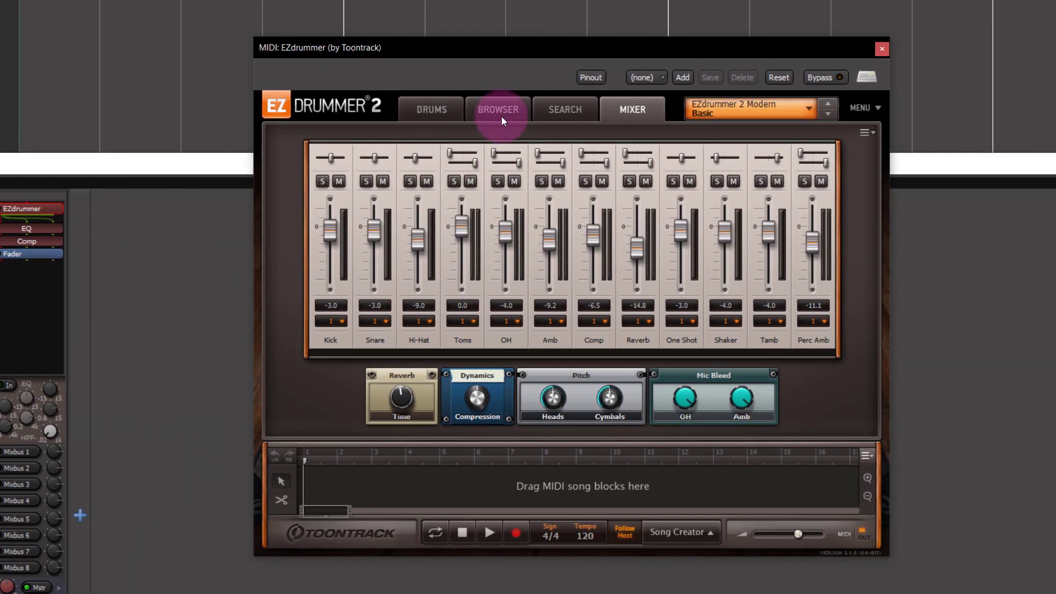
pyautogui.click(502, 120)
pyautogui.click(330, 187)
pyautogui.click(473, 161)
pyautogui.click(555, 174)
pyautogui.moveTo(648, 147); pyautogui.dragTo(370, 488)
# Play the drum groove in EZdrummer, stop playback, and close the plugin window.
pyautogui.click(488, 529)
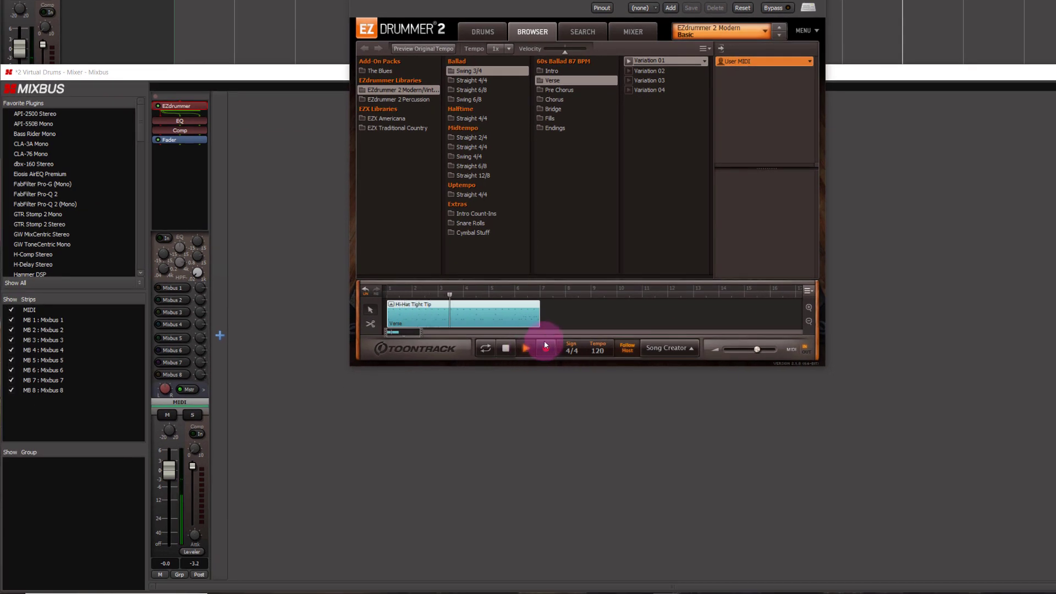
pyautogui.click(509, 348)
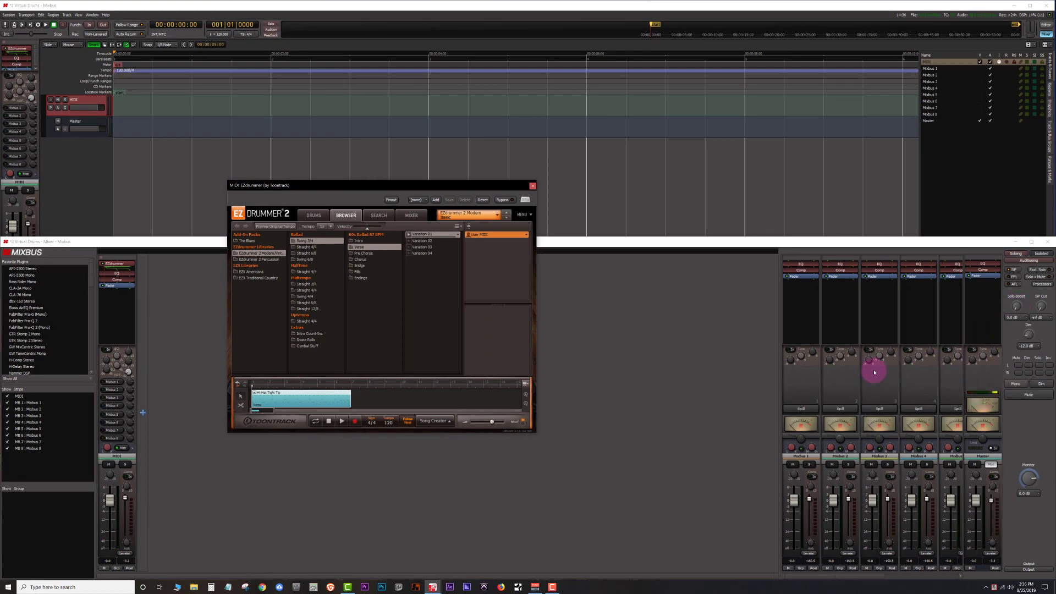
pyautogui.click(533, 187)
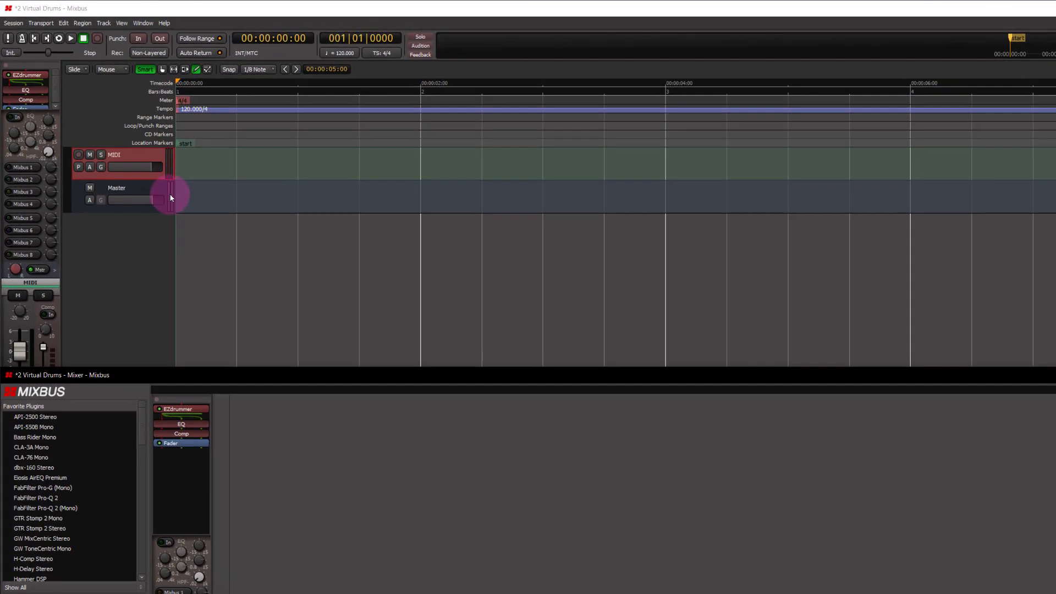
# Remove the MIDI track from the session.
pyautogui.rightClick(146, 156)
pyautogui.click(180, 358)
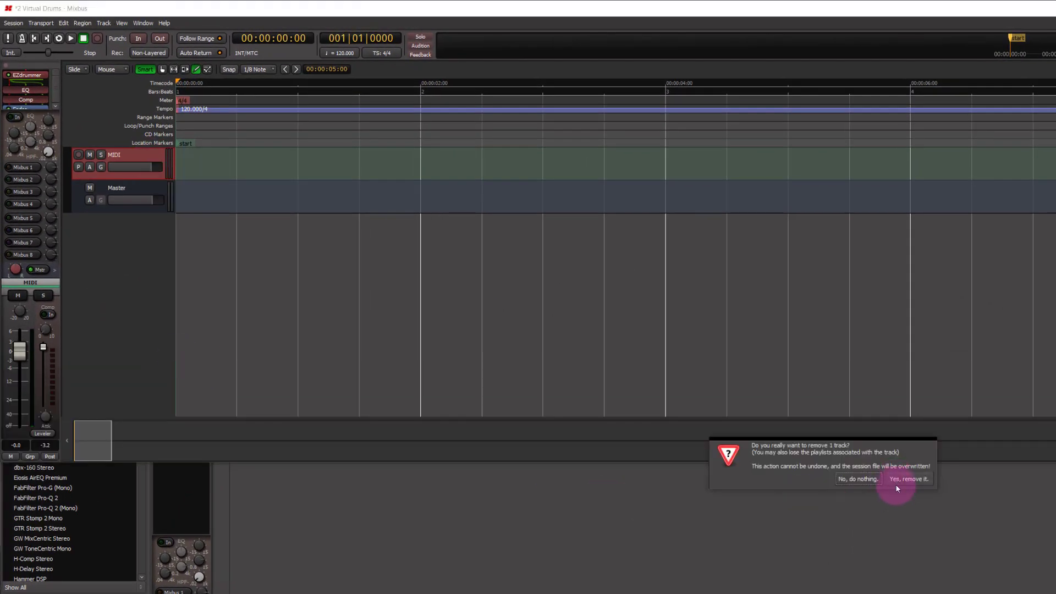
pyautogui.click(895, 480)
# Add one MIDI track with the EZdrummer instrument, using a 32 Channels output configuration with Fan out enabled.
pyautogui.doubleClick(141, 218)
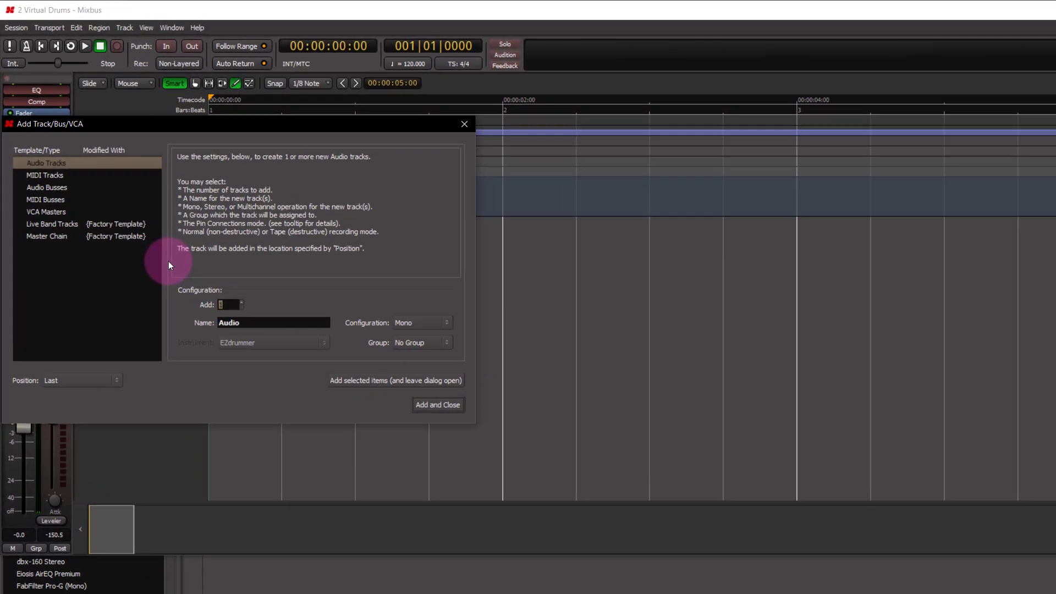
pyautogui.click(39, 145)
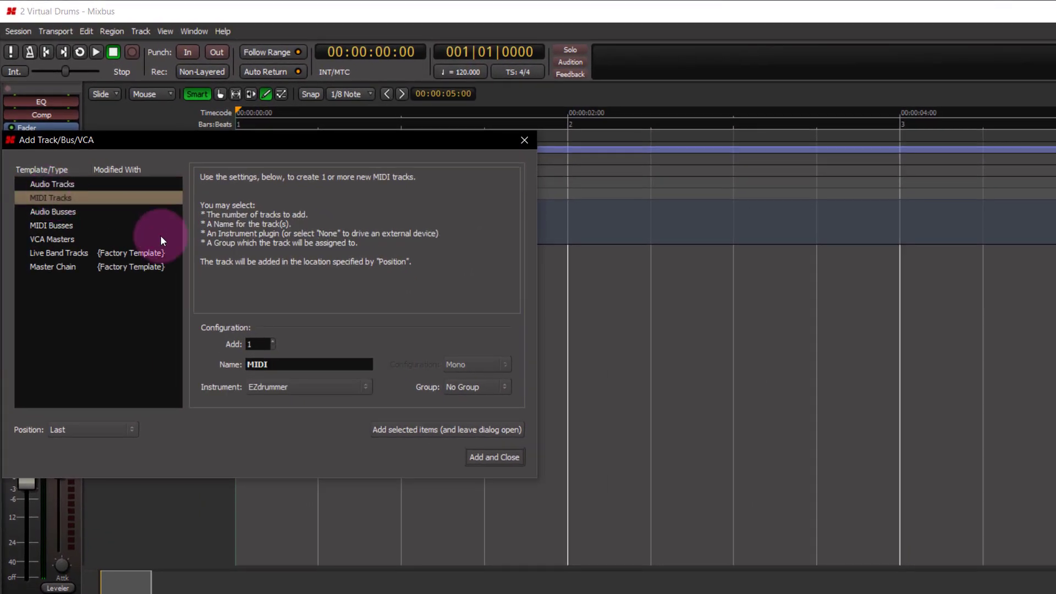
pyautogui.click(483, 457)
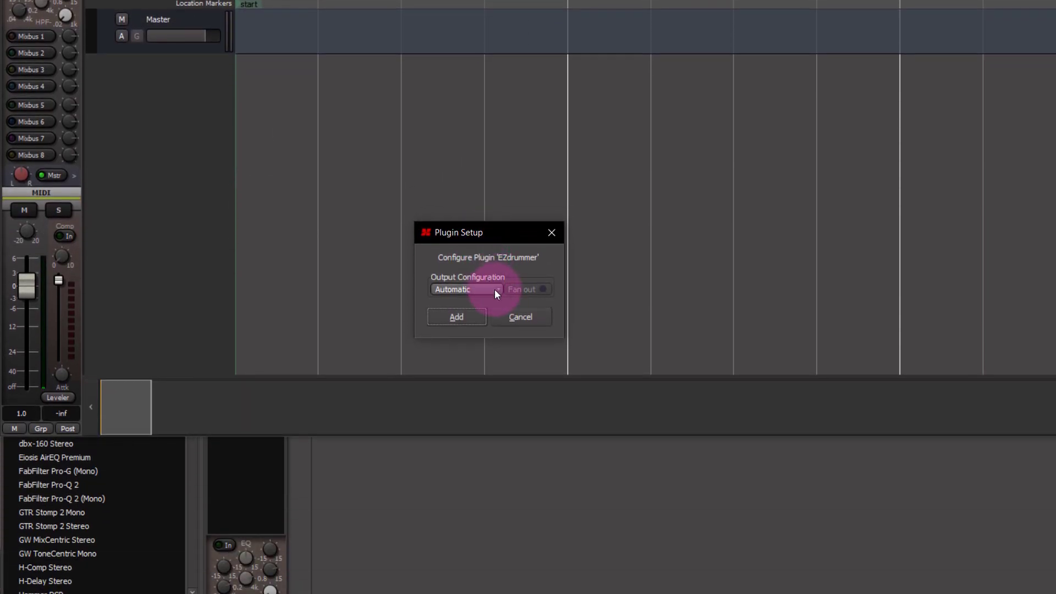
pyautogui.click(494, 289)
pyautogui.click(491, 302)
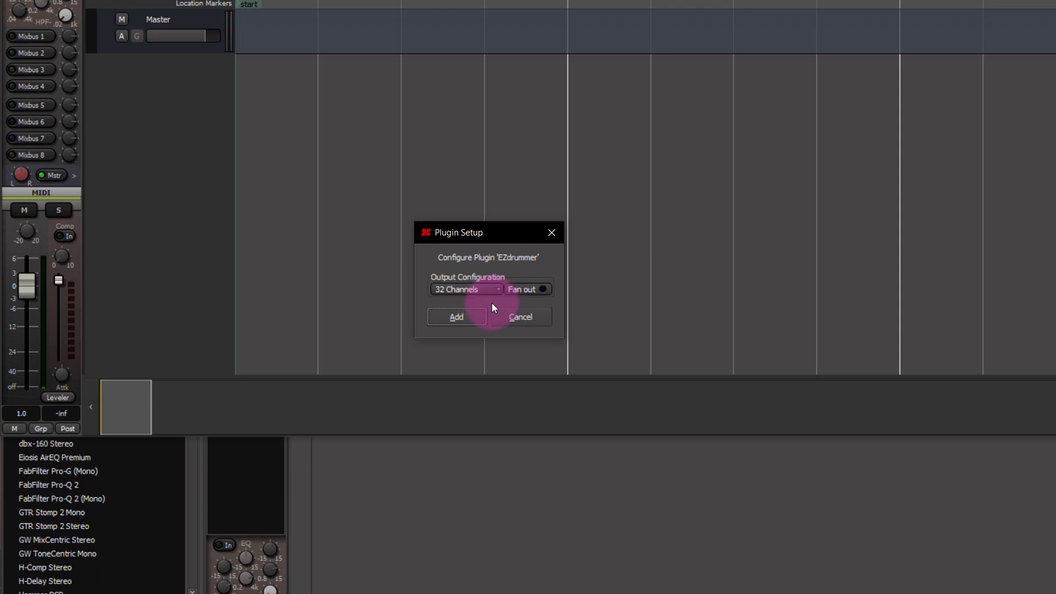
pyautogui.click(490, 287)
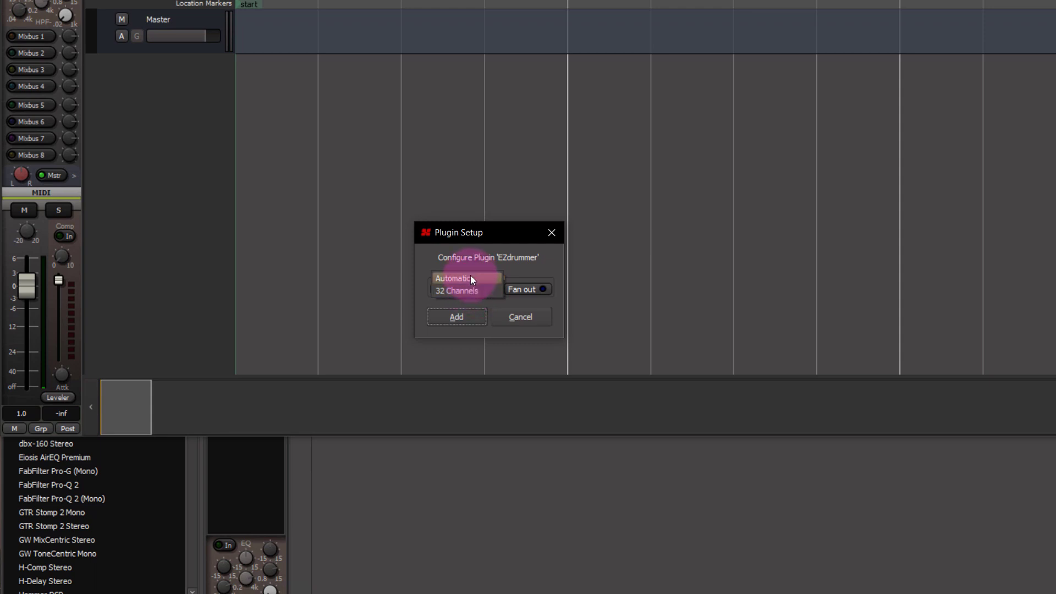
pyautogui.click(476, 291)
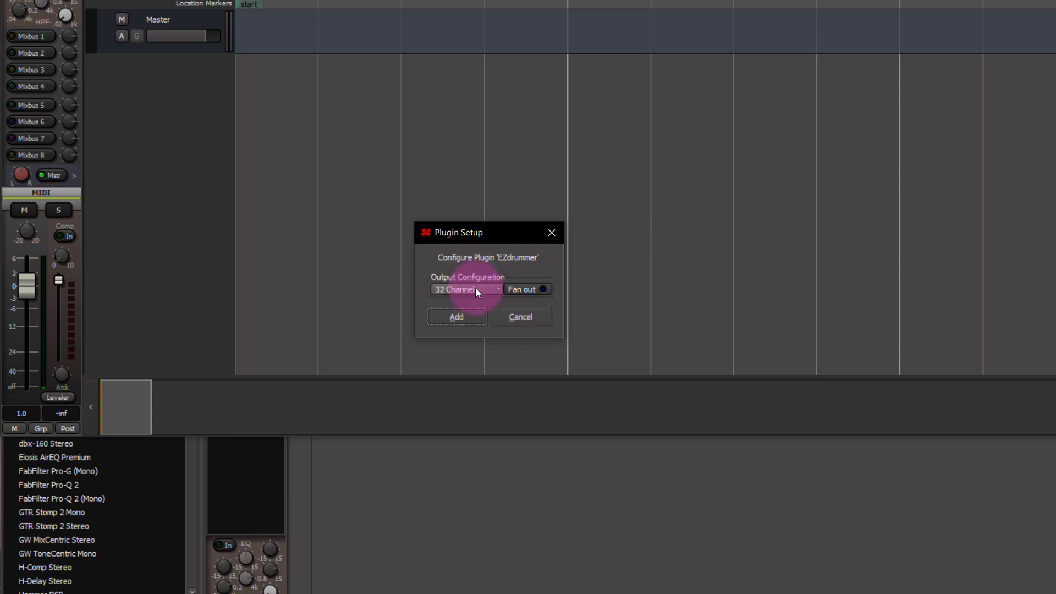
pyautogui.click(529, 289)
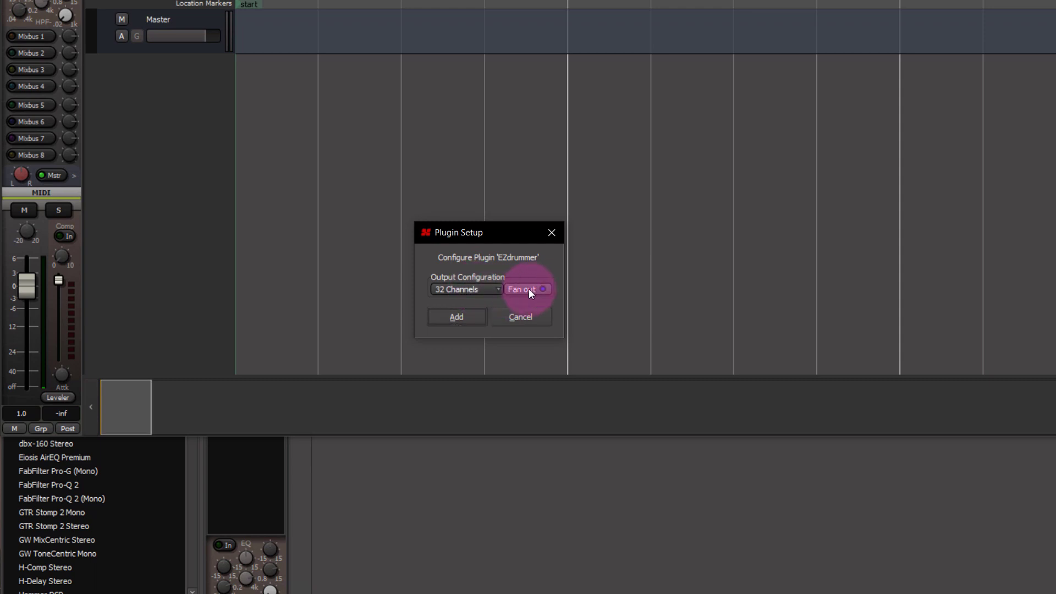
pyautogui.click(467, 316)
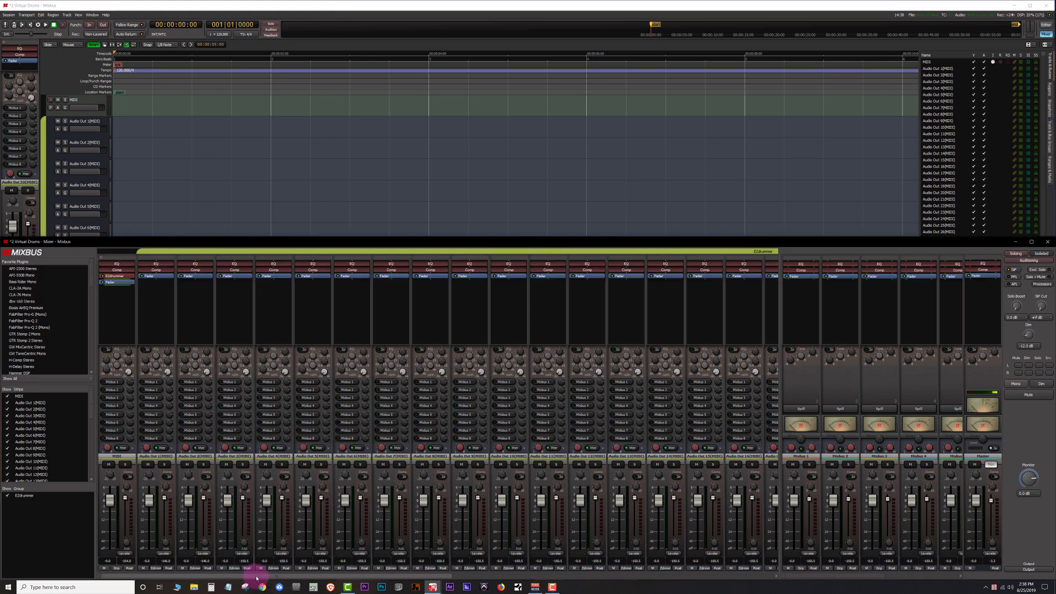
pyautogui.moveTo(263, 578); pyautogui.dragTo(243, 561)
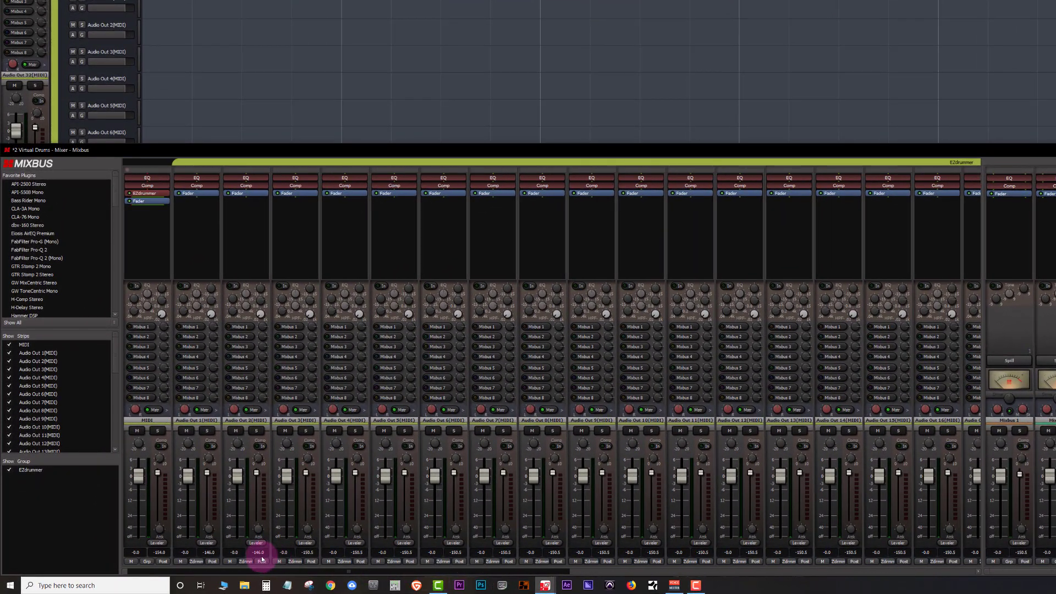
pyautogui.click(192, 445)
pyautogui.click(196, 424)
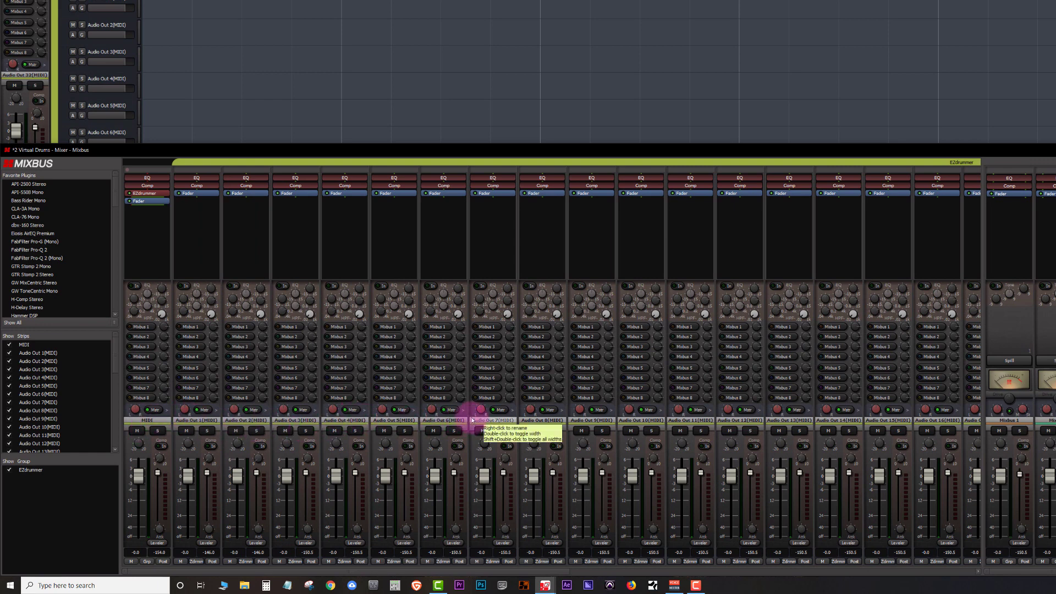
# Open the EZdrummer plugin on the MIDI strip, move its window clear of the first mixer strips, and show its internal drum mixer.
pyautogui.doubleClick(153, 194)
pyautogui.moveTo(235, 52); pyautogui.dragTo(604, 55)
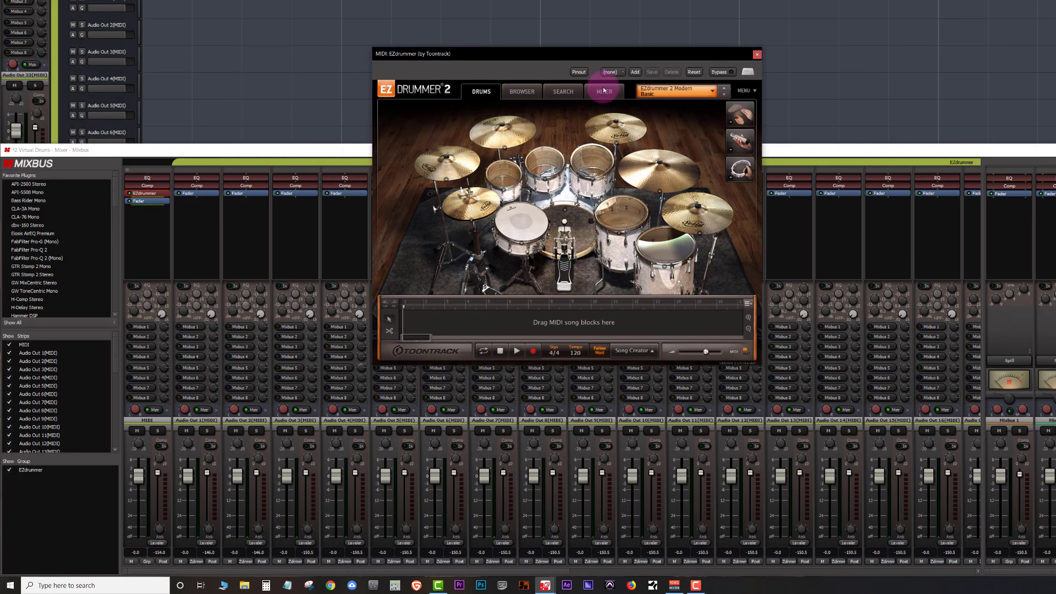
pyautogui.click(605, 90)
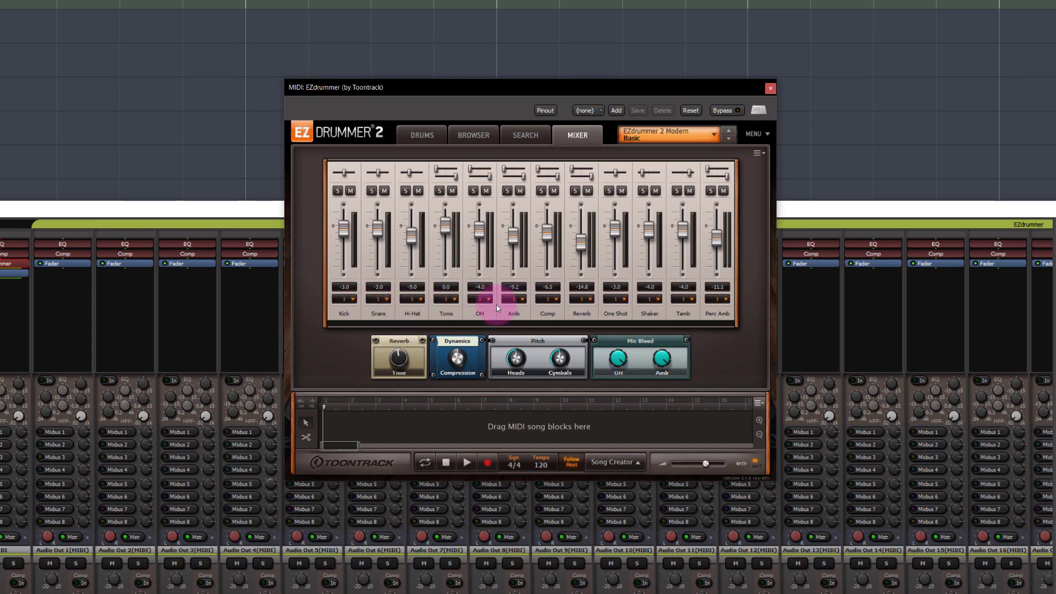
# In EZdrummer, place Variation 02 of the EZX Americana Ballad Straight 4/4, Loose 74 BPM verse at the song start, then play and stop it.
pyautogui.click(474, 135)
pyautogui.moveTo(573, 177); pyautogui.dragTo(327, 426)
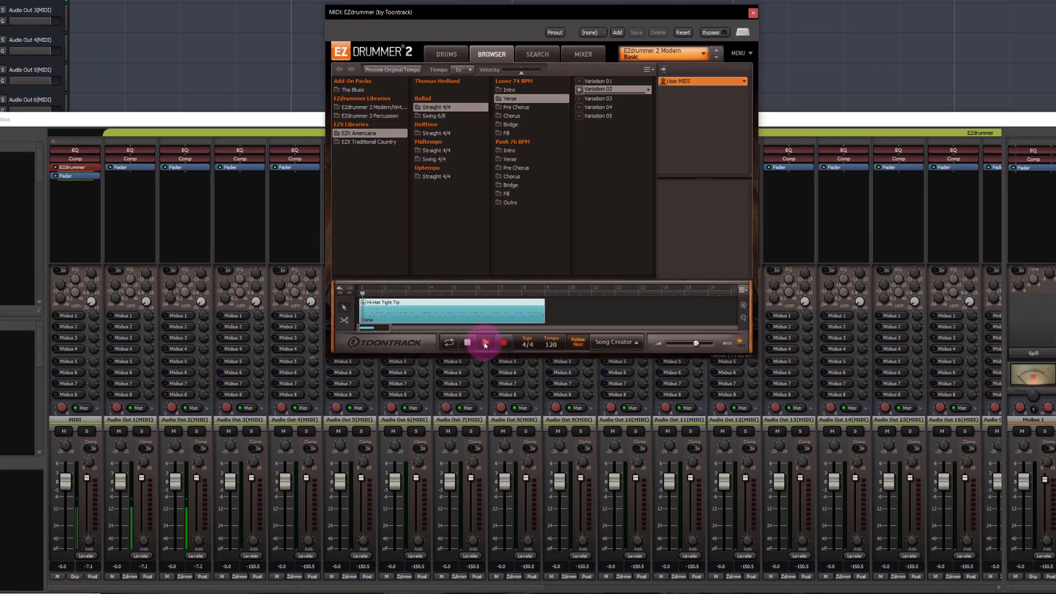
pyautogui.click(465, 463)
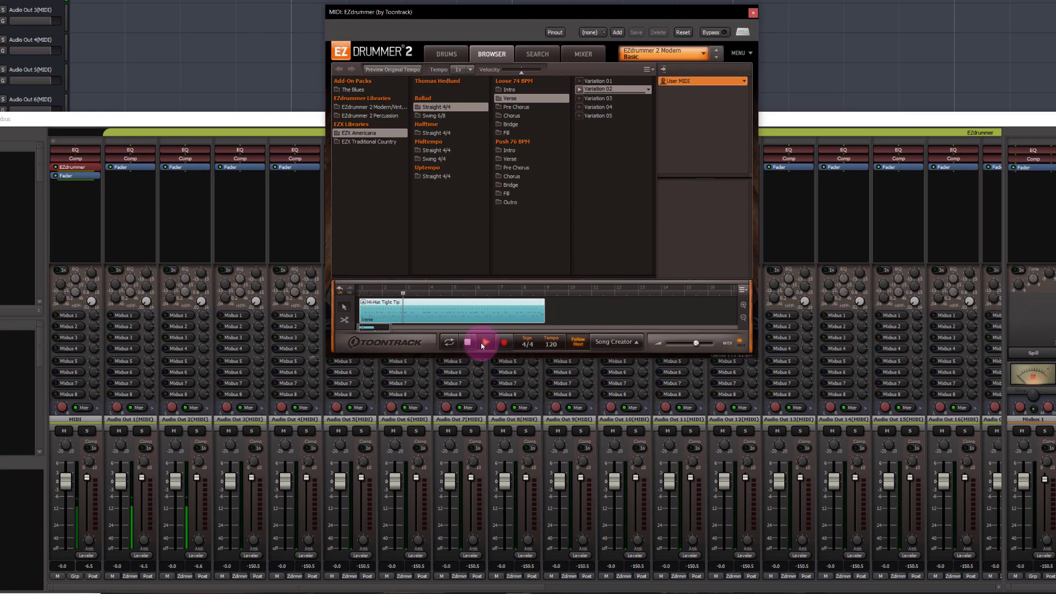
pyautogui.click(470, 343)
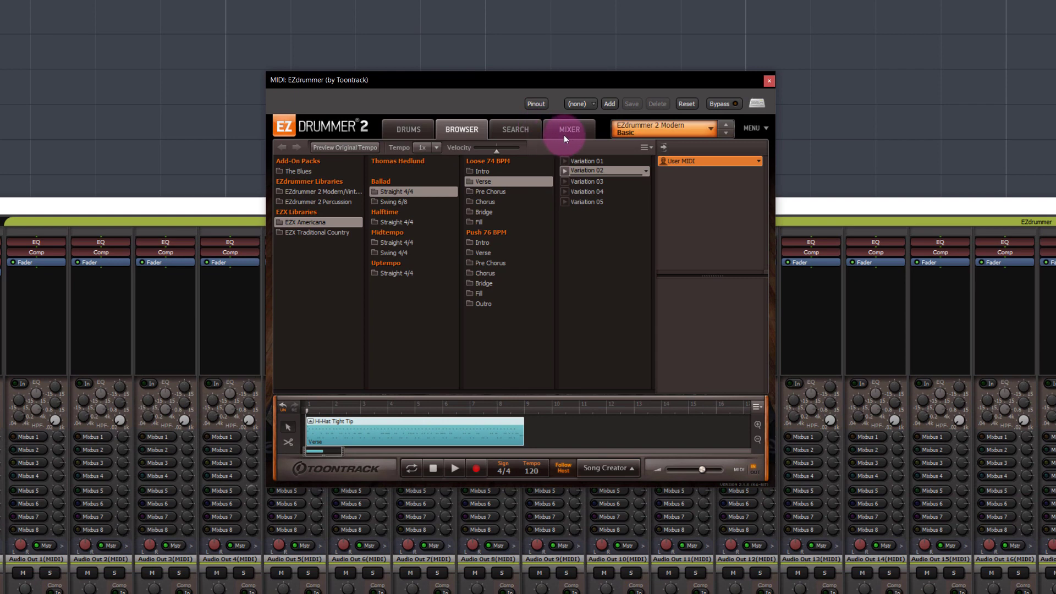
# Set EZdrummer's mixer output routing to Multichannel, then play the groove to check the separate Mixbus channels and stop it.
pyautogui.click(567, 137)
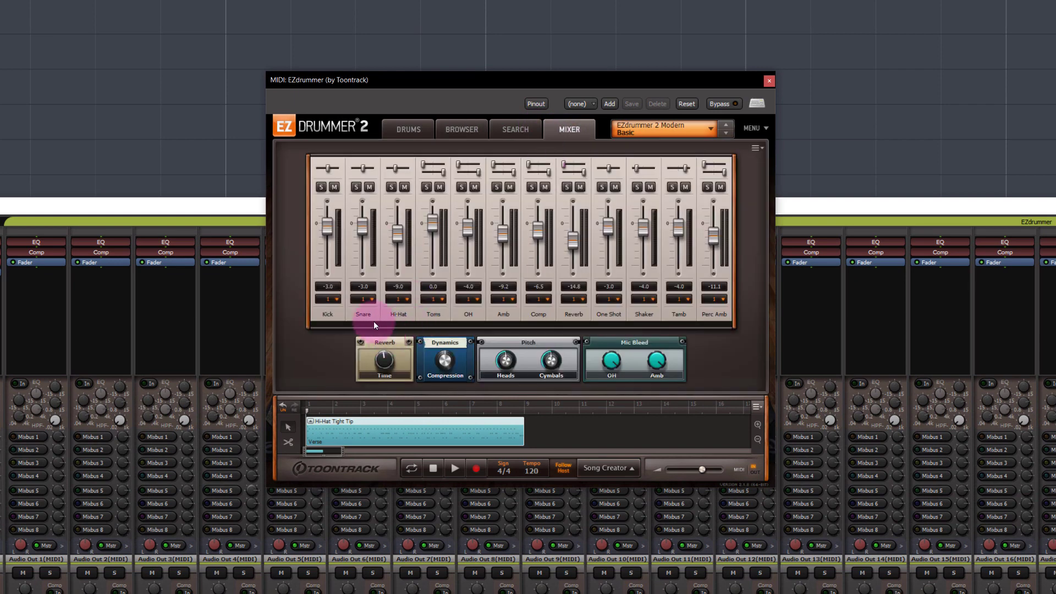
pyautogui.click(337, 299)
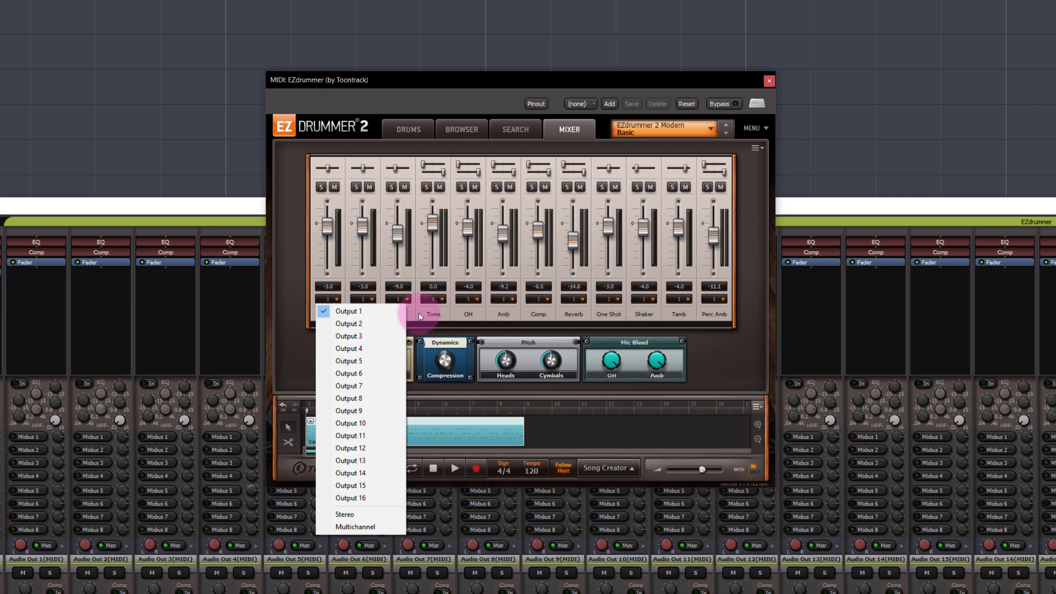
pyautogui.click(385, 529)
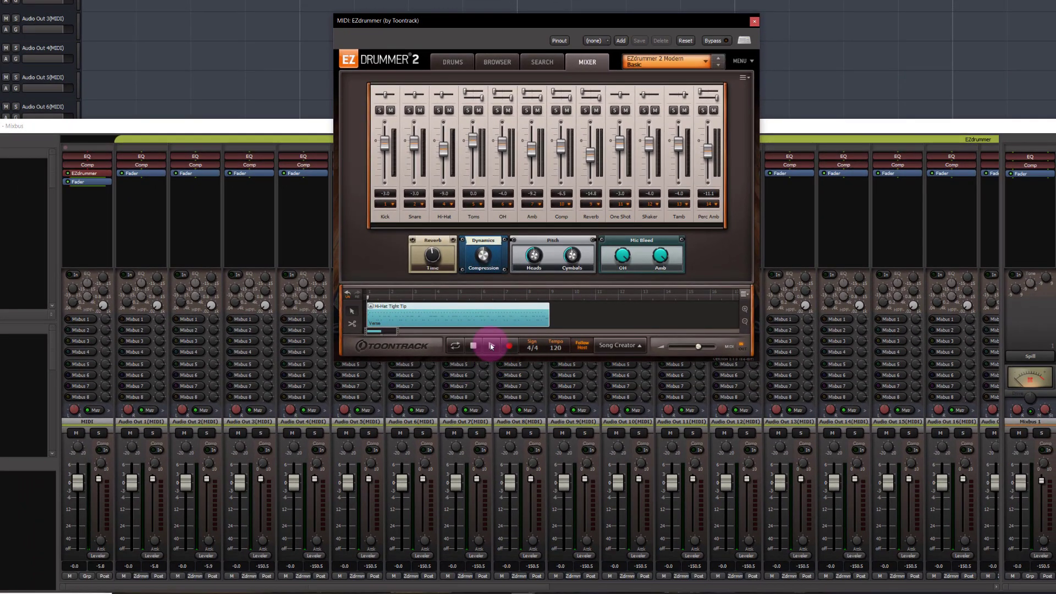
pyautogui.click(491, 346)
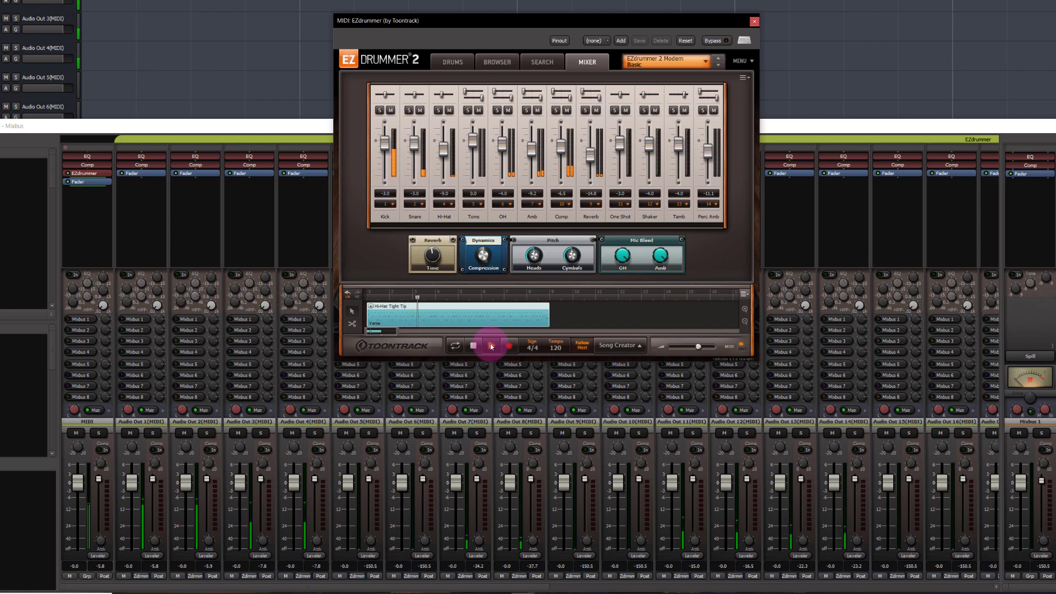
pyautogui.click(473, 345)
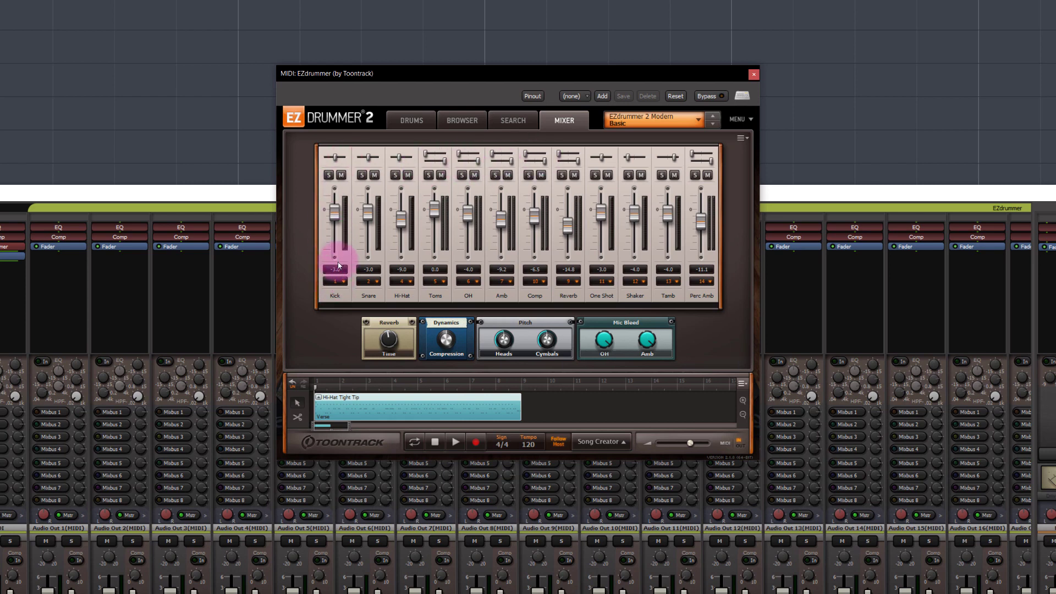
# Solo the Kick channel in EZdrummer's mixer, play and stop the groove to check mic bleed in the outputs, and close the plugin window.
pyautogui.click(328, 175)
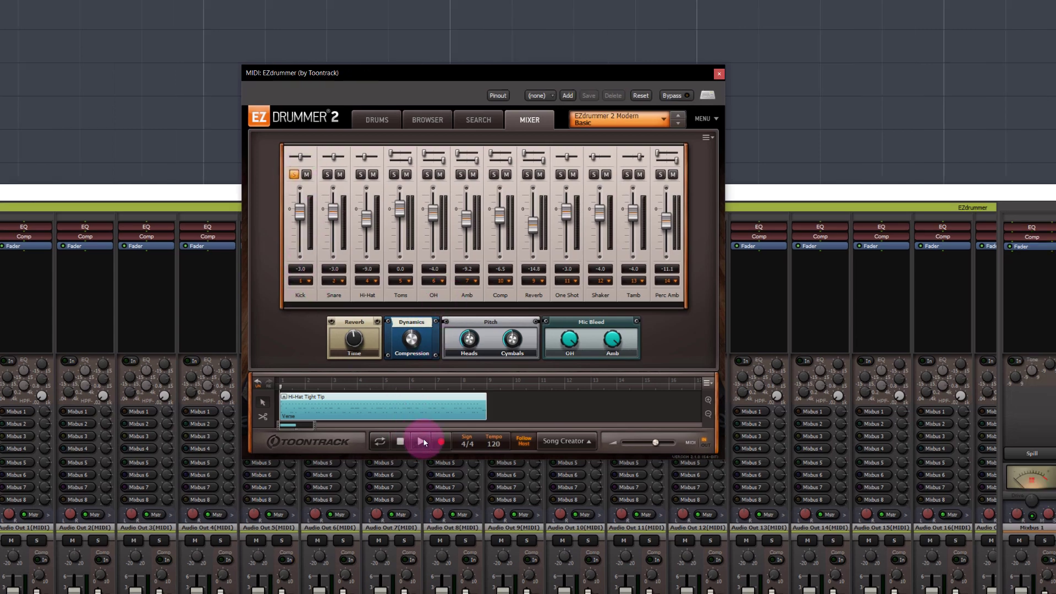
pyautogui.click(422, 441)
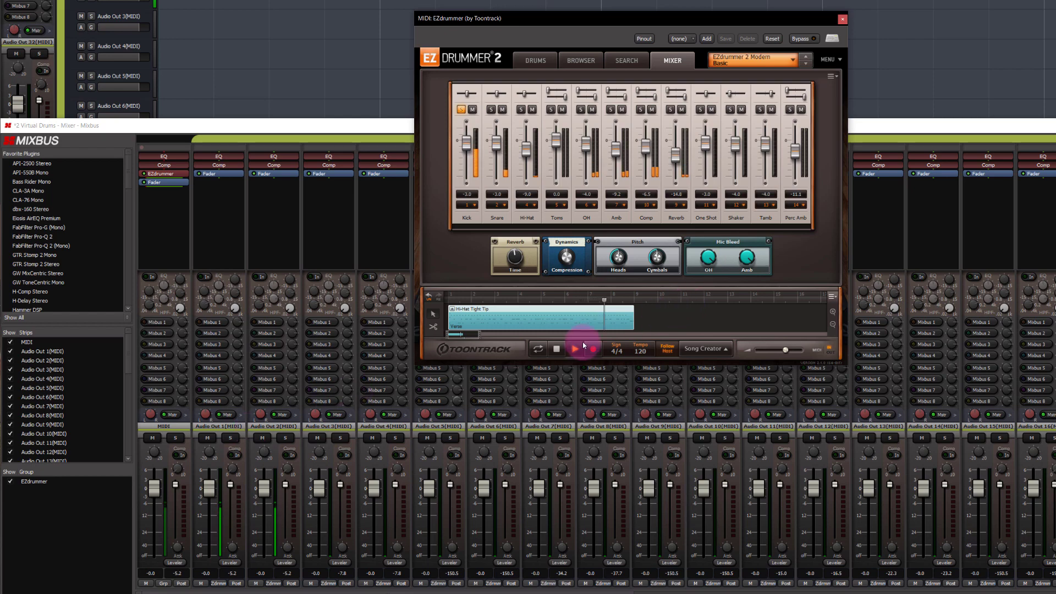
pyautogui.click(562, 350)
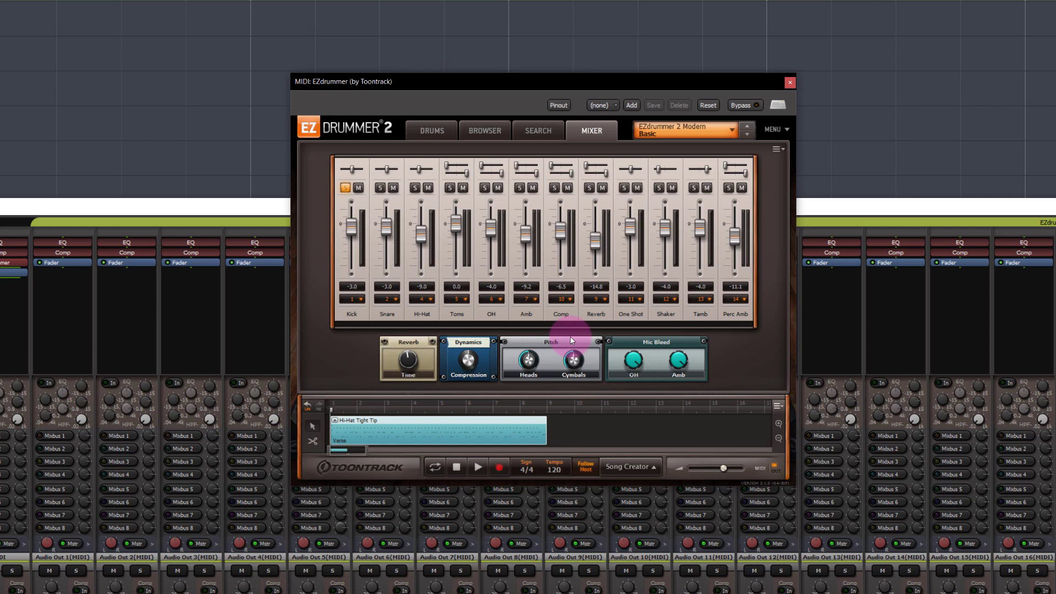
pyautogui.click(790, 82)
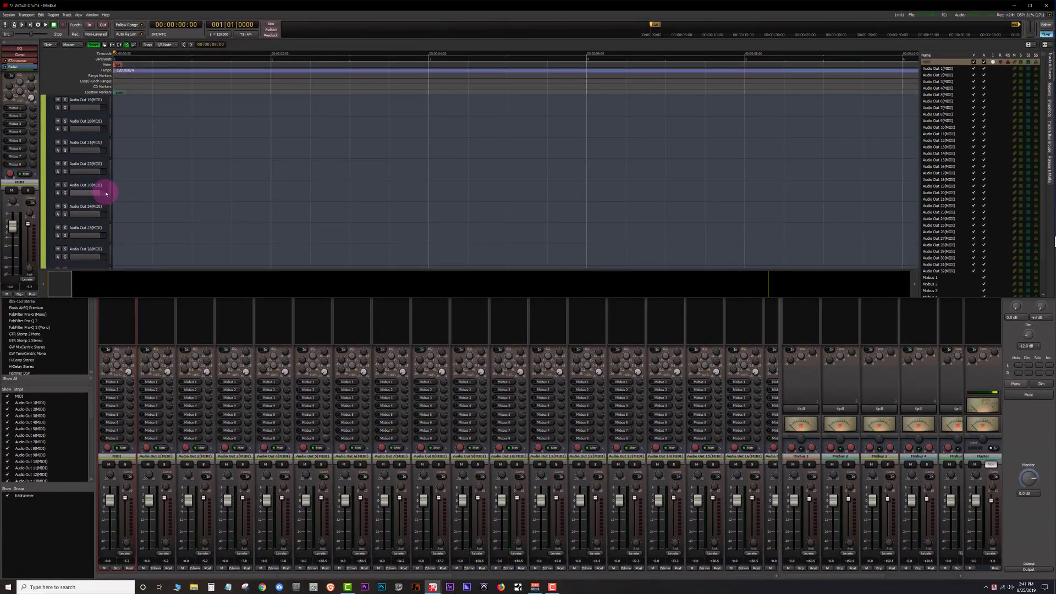
# Remove the MIDI track and all of its fanned-out Audio Out buses through Audio Out 32 from the session.
pyautogui.scroll(-10, 103, 184)
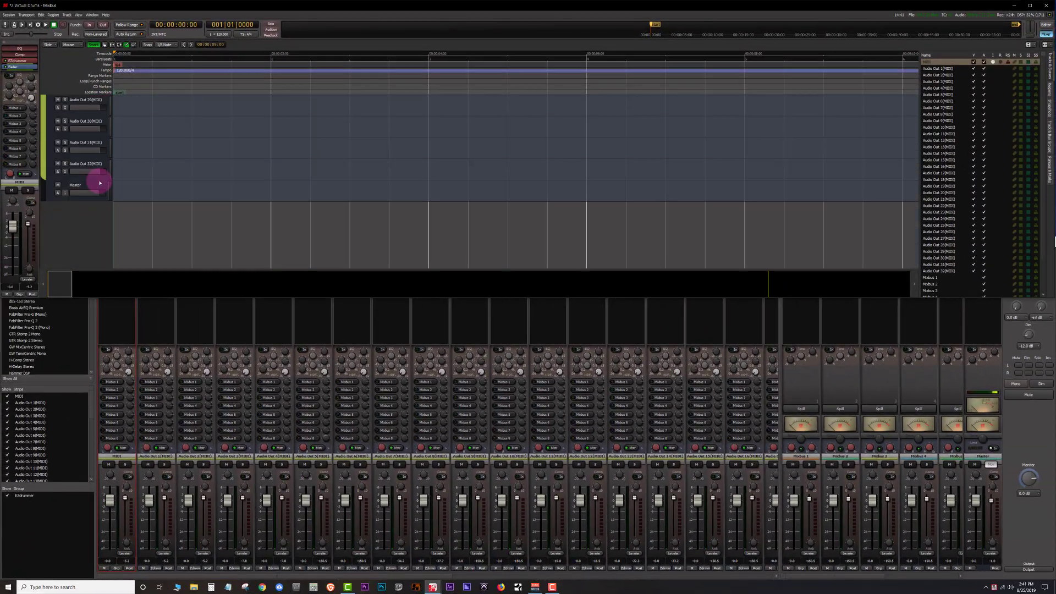
pyautogui.keyDown('shift'); pyautogui.click(102, 164); pyautogui.keyUp('shift')
pyautogui.rightClick(103, 166)
pyautogui.click(112, 225)
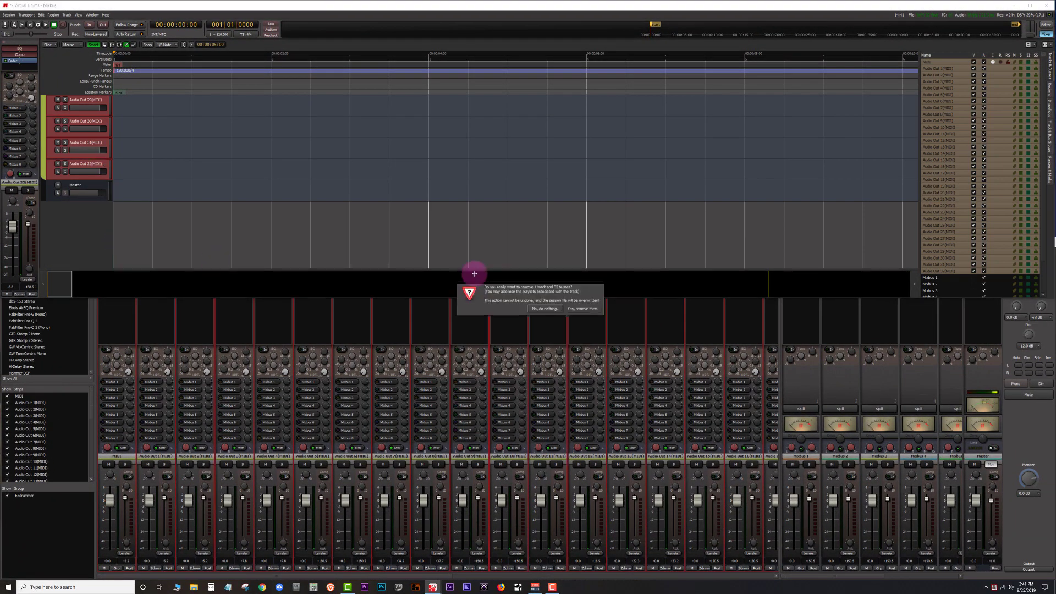
pyautogui.click(579, 310)
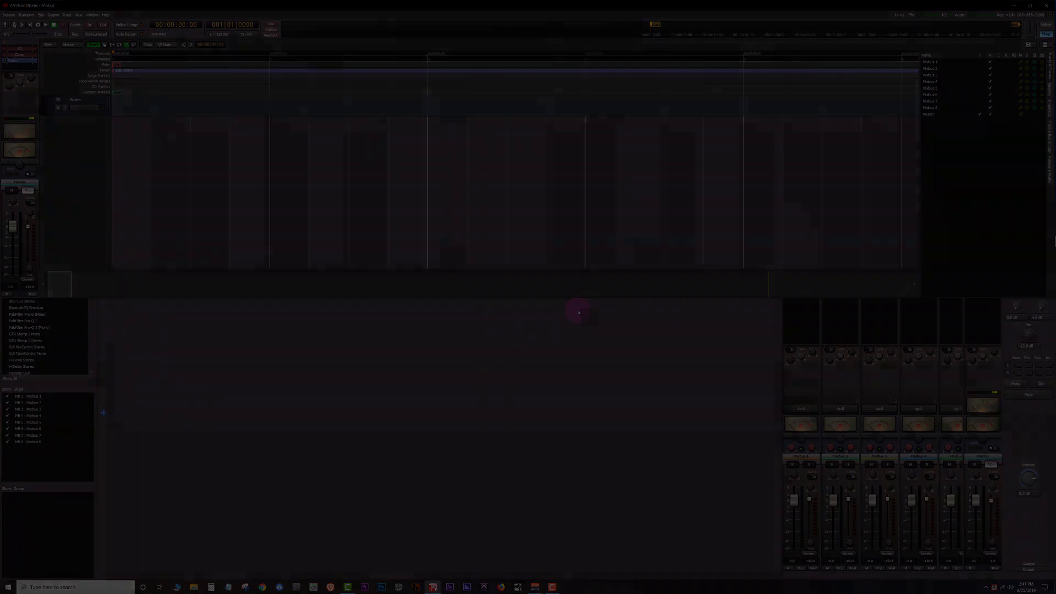